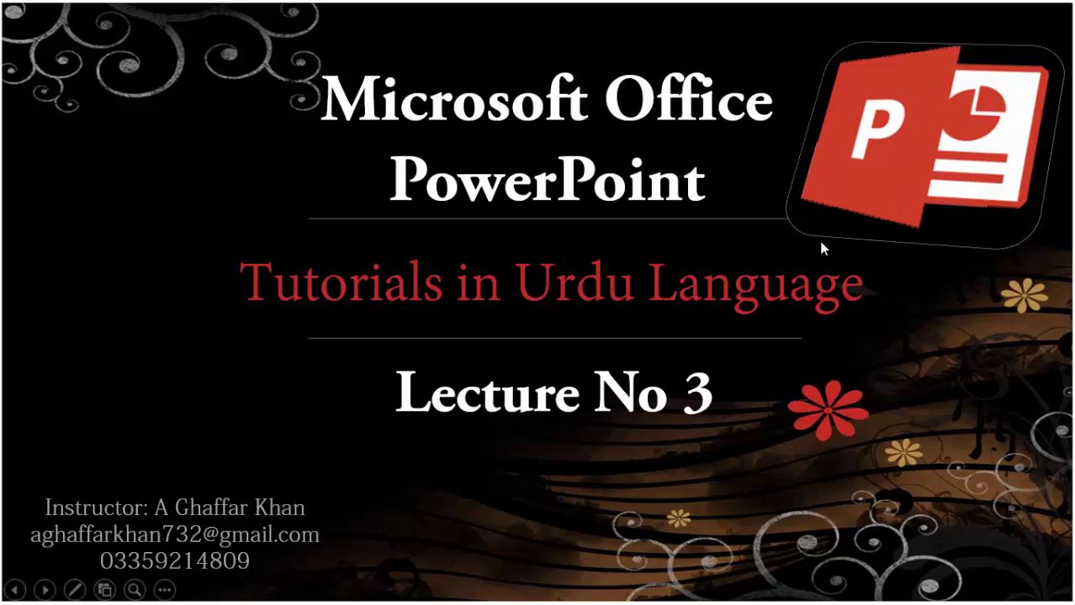
Exit the Lecture No 3 slide show, back to Normal view of the two-slide tutorials deck.
key(Escape)
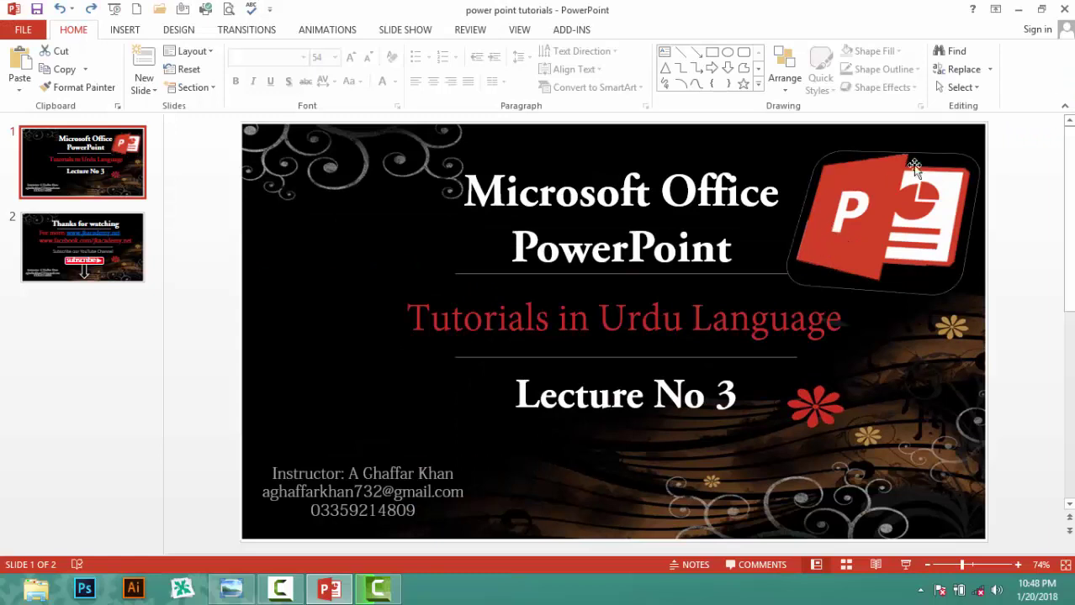
Save and close the tutorials presentation, then launch PowerPoint 2013 from the Start screen.
click(1061, 10)
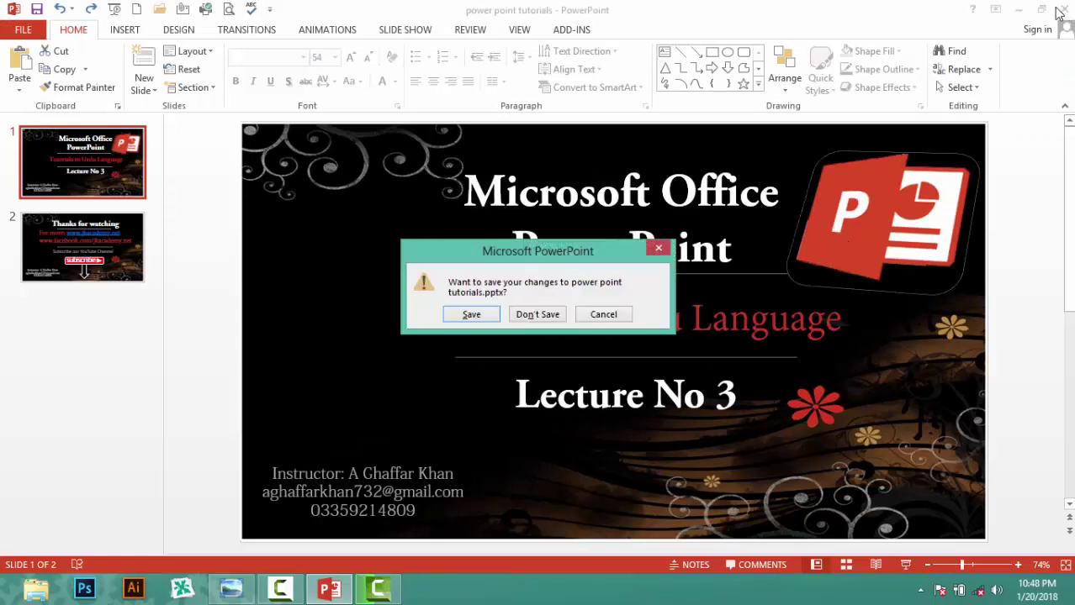
click(487, 317)
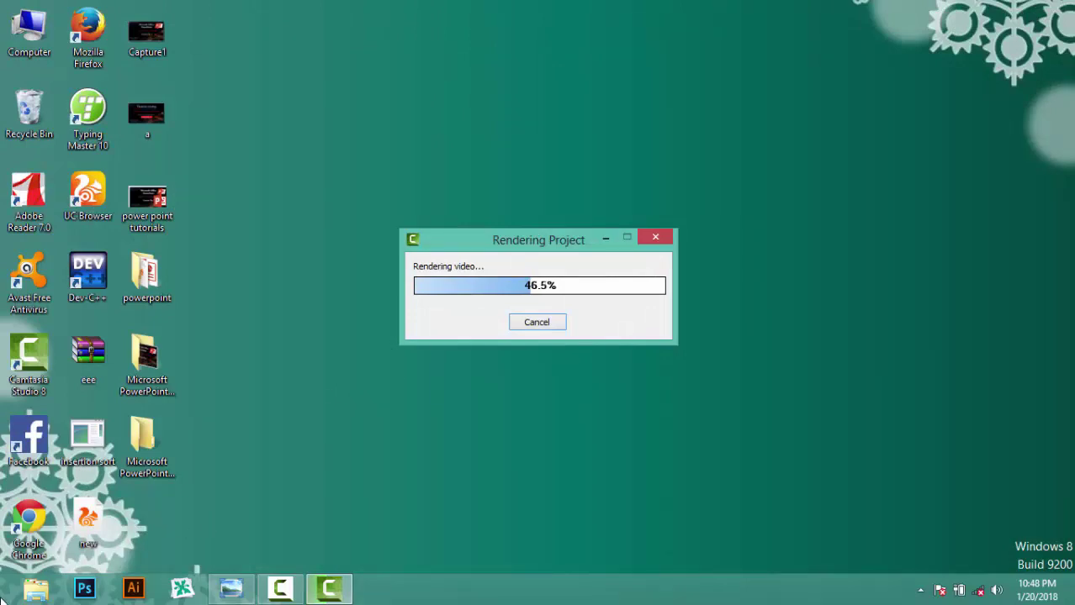
key(super)
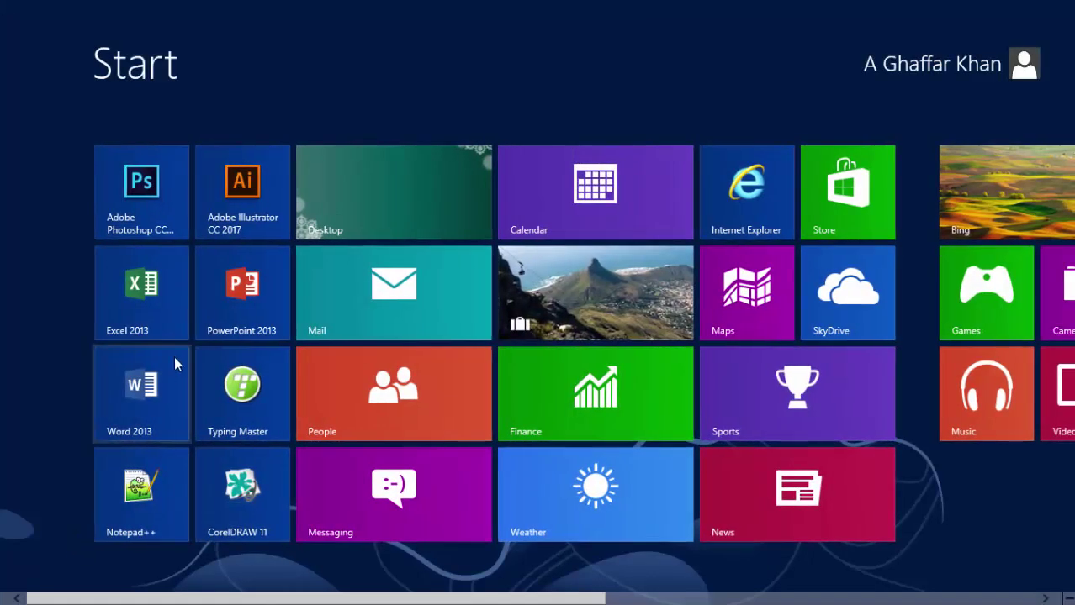
click(224, 307)
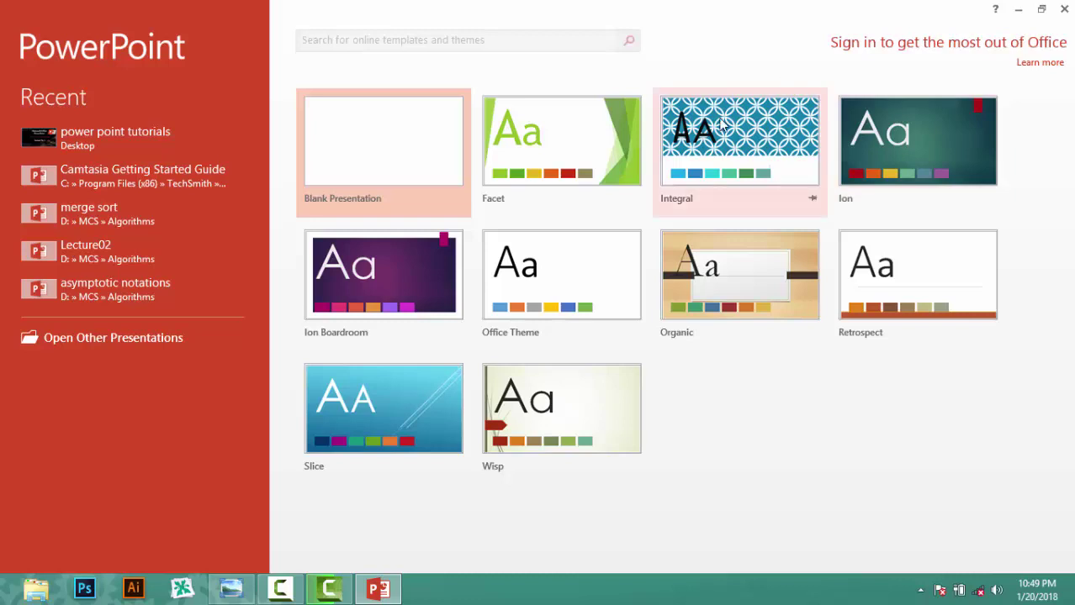
Create Presentation2 from the dark charcoal-and-green Facet variant, dismissing the Camtasia add-in message.
double_click(571, 132)
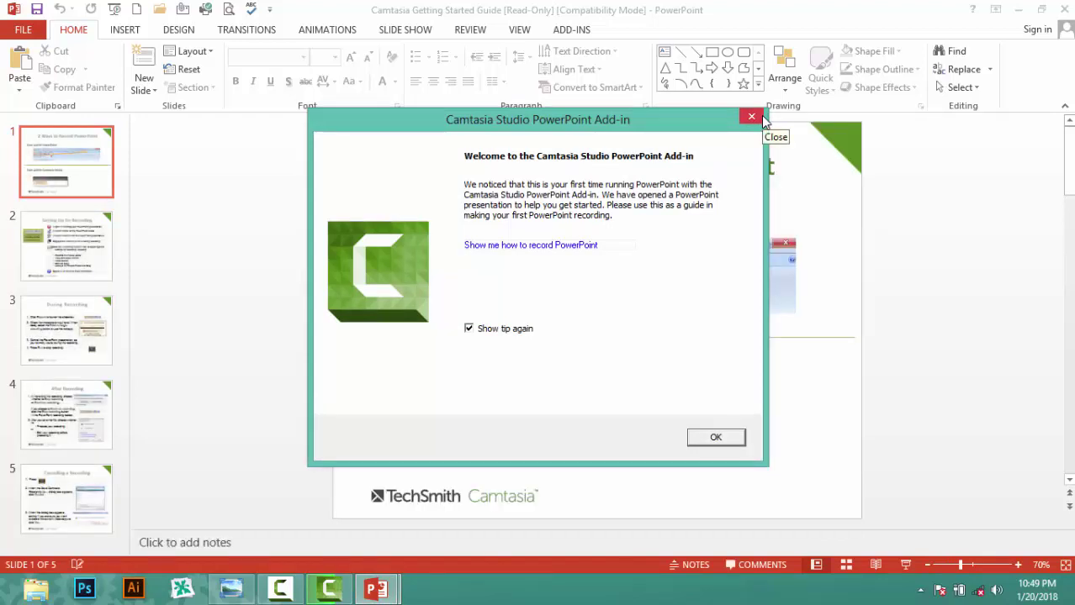
click(751, 118)
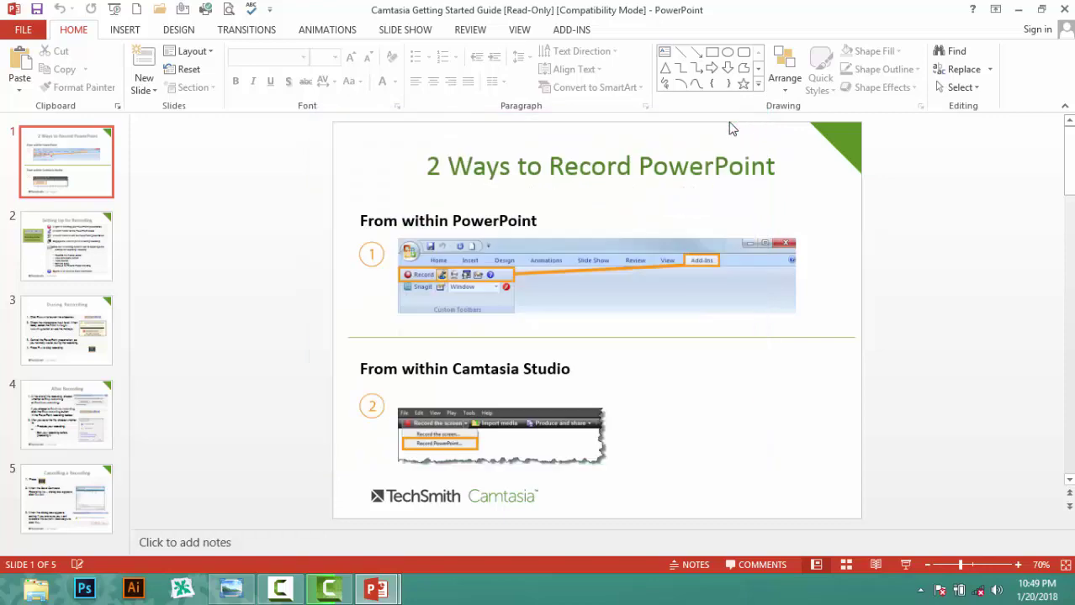
click(34, 30)
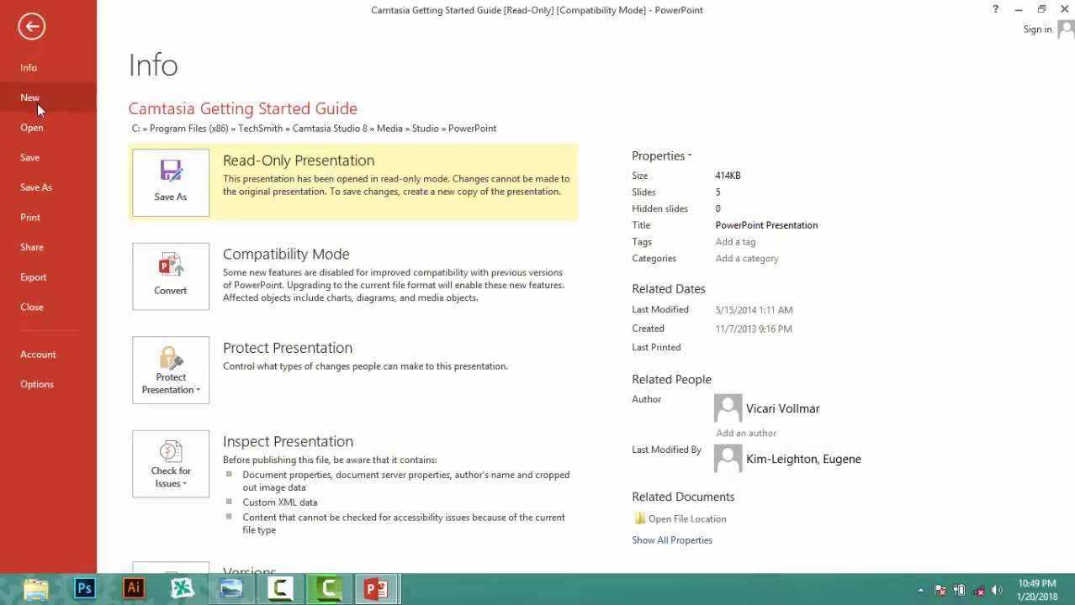
click(37, 105)
click(352, 241)
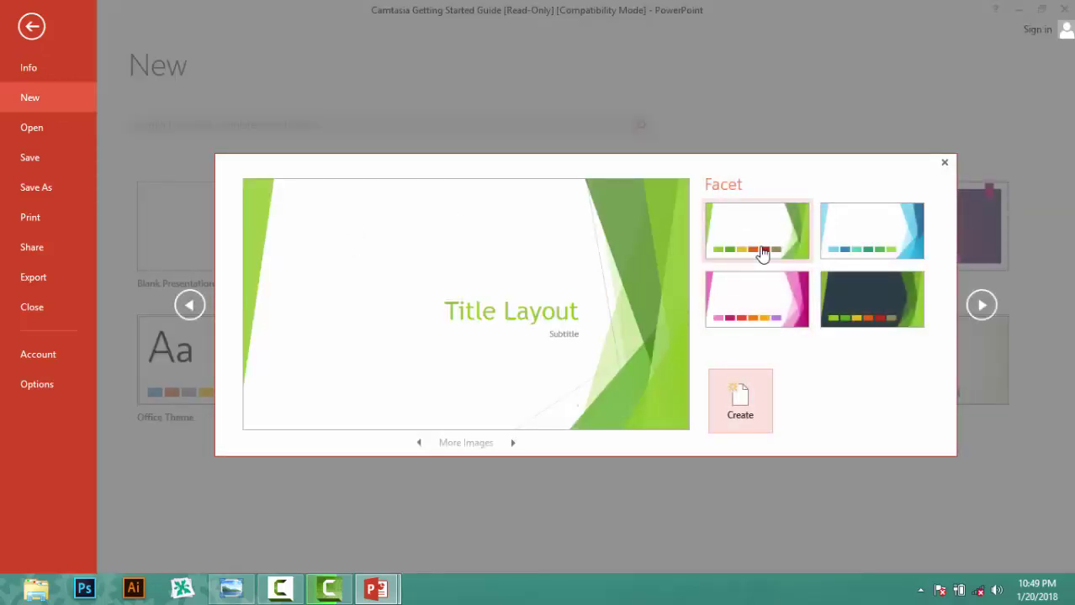
double_click(839, 291)
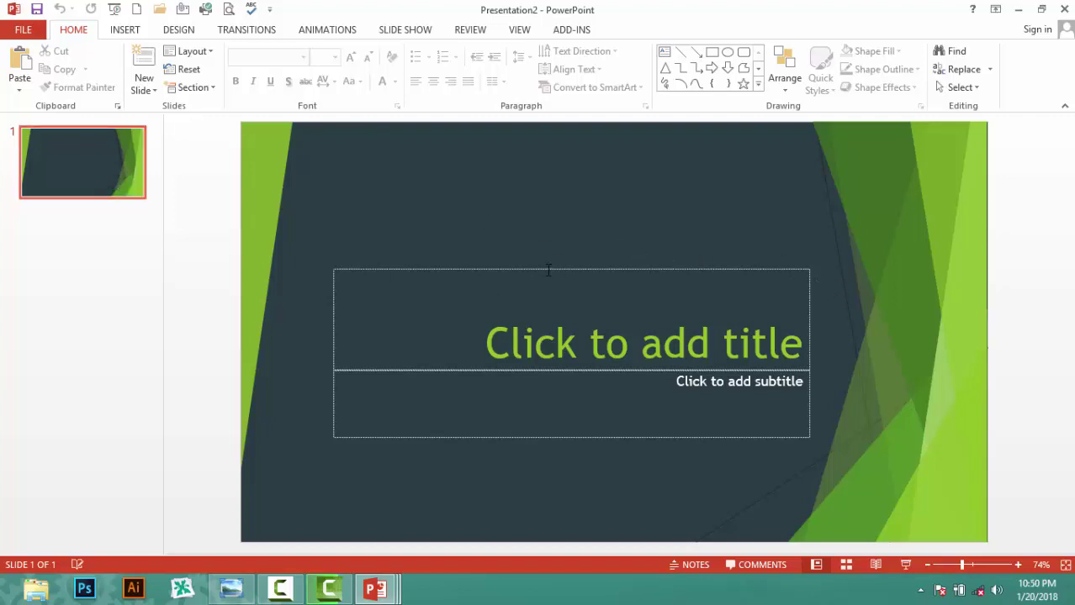
Drag the title placeholder near the top and the subtitle placeholder just beneath it.
mouse_move(547, 270)
mouse_down()
mouse_move(578, 163)
mouse_move(567, 144)
mouse_up()
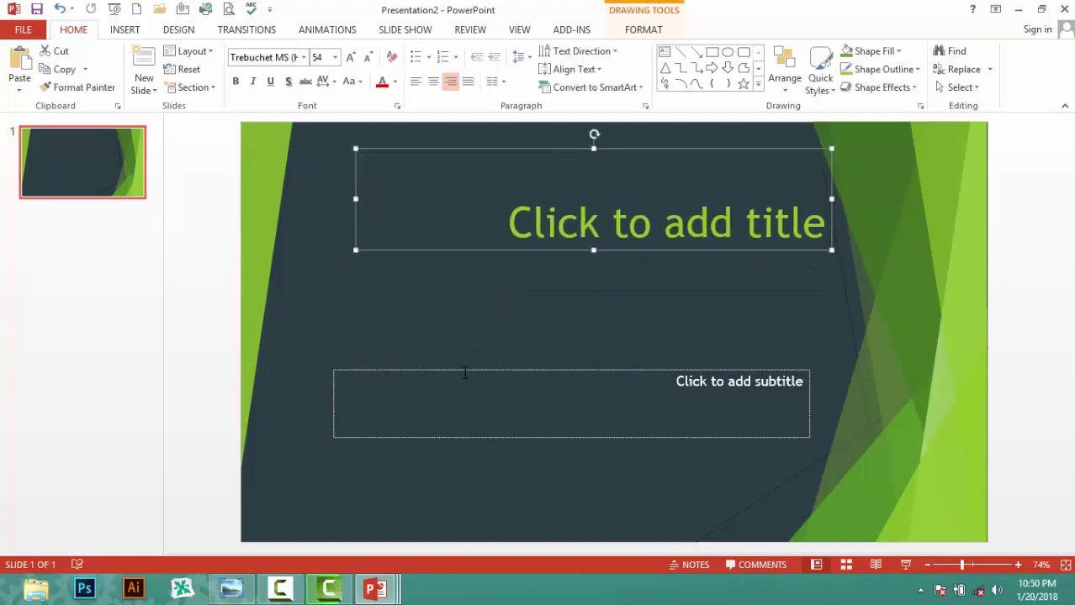
drag(465, 370, 492, 259)
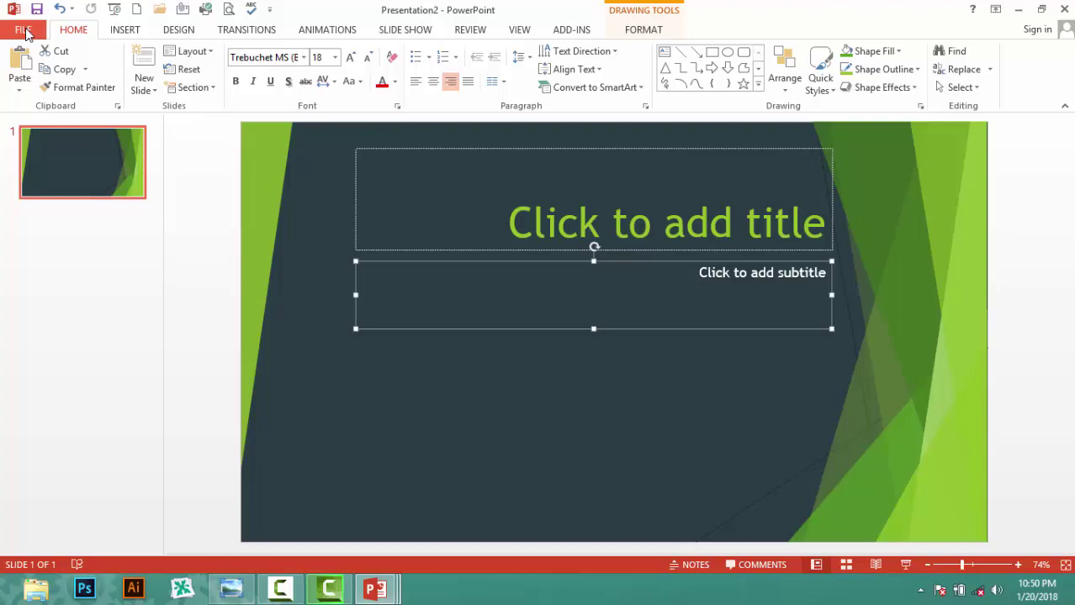
Show the Info page for Presentation2 with its properties and author details.
click(26, 32)
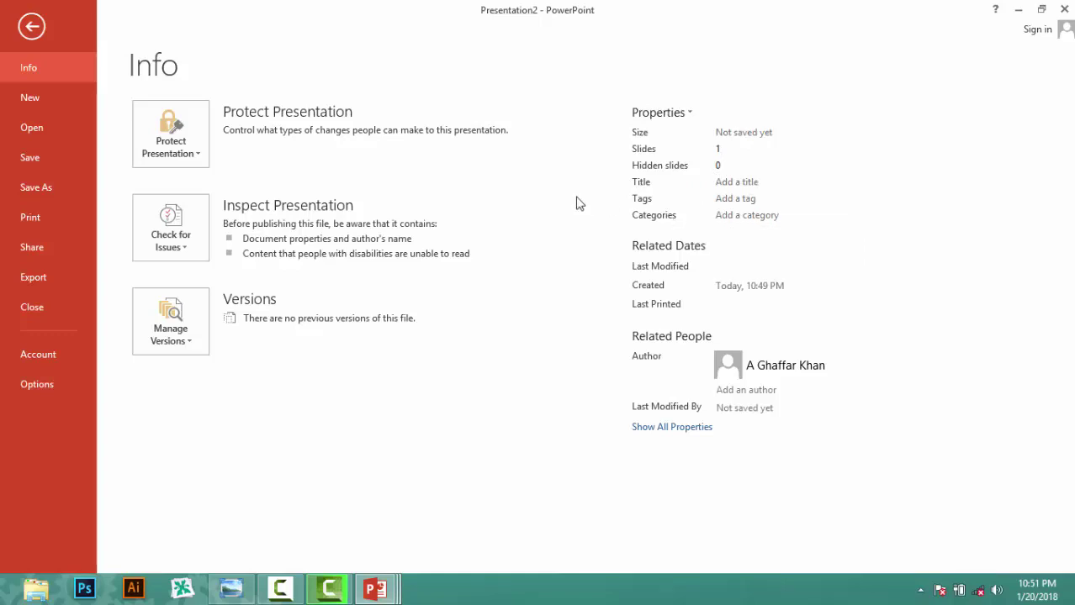
mouse_move(764, 365)
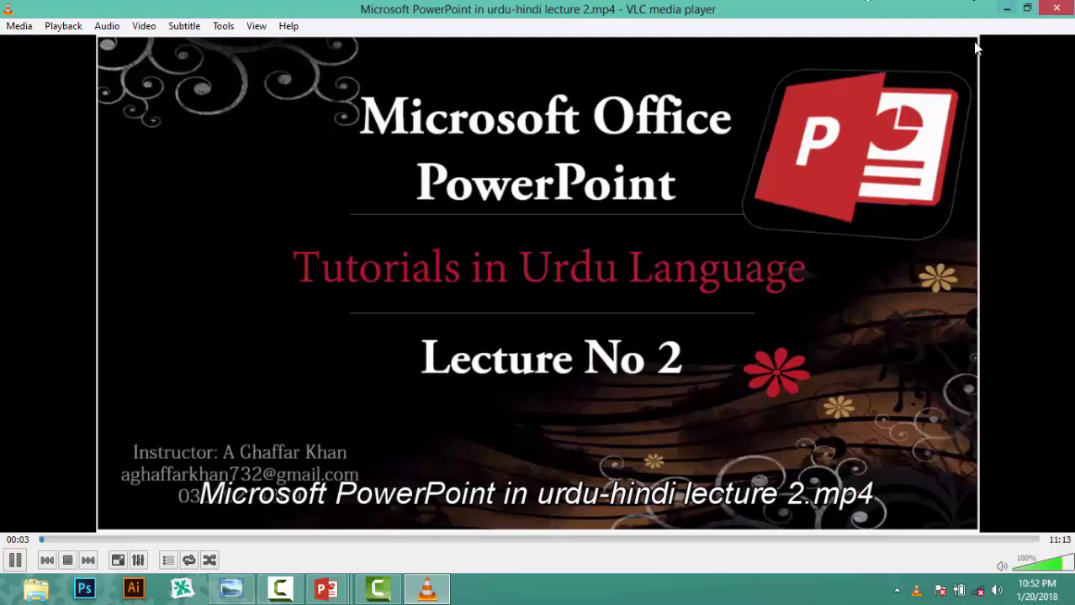
Pause the lecture 2 video in VLC and minimize the player.
click(17, 562)
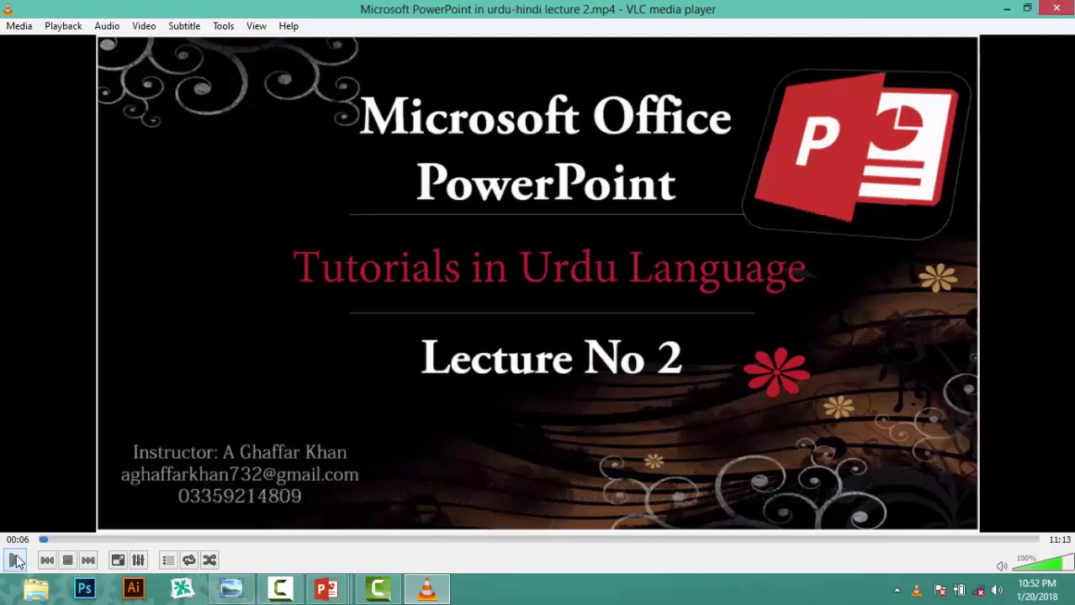
click(1003, 10)
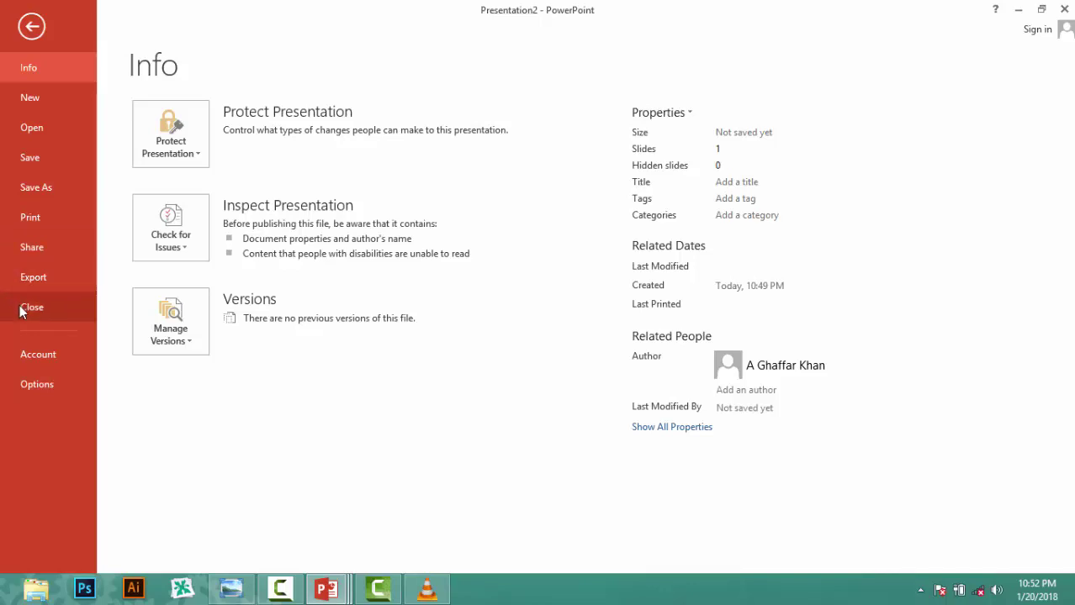
Close Options and the file pages to resume editing the Facet title slide, hiding the recorder controls.
click(17, 385)
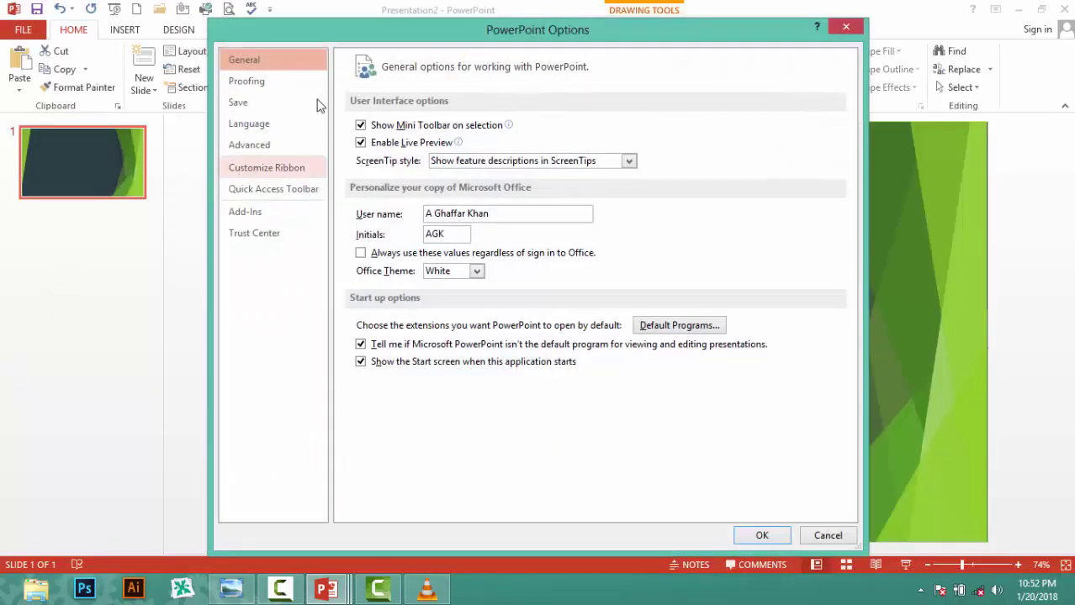
click(848, 29)
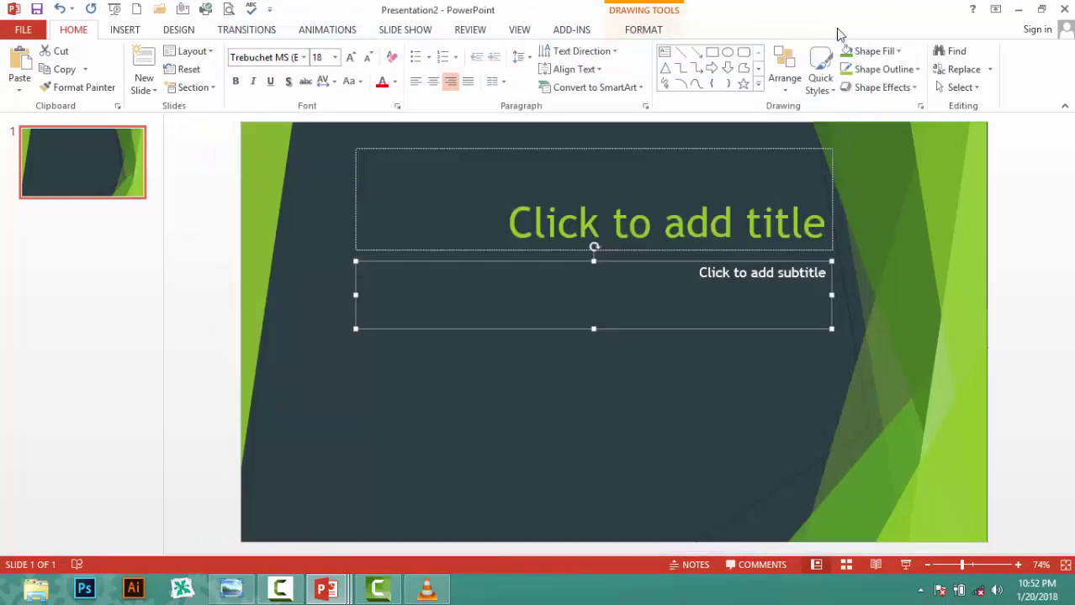
click(13, 33)
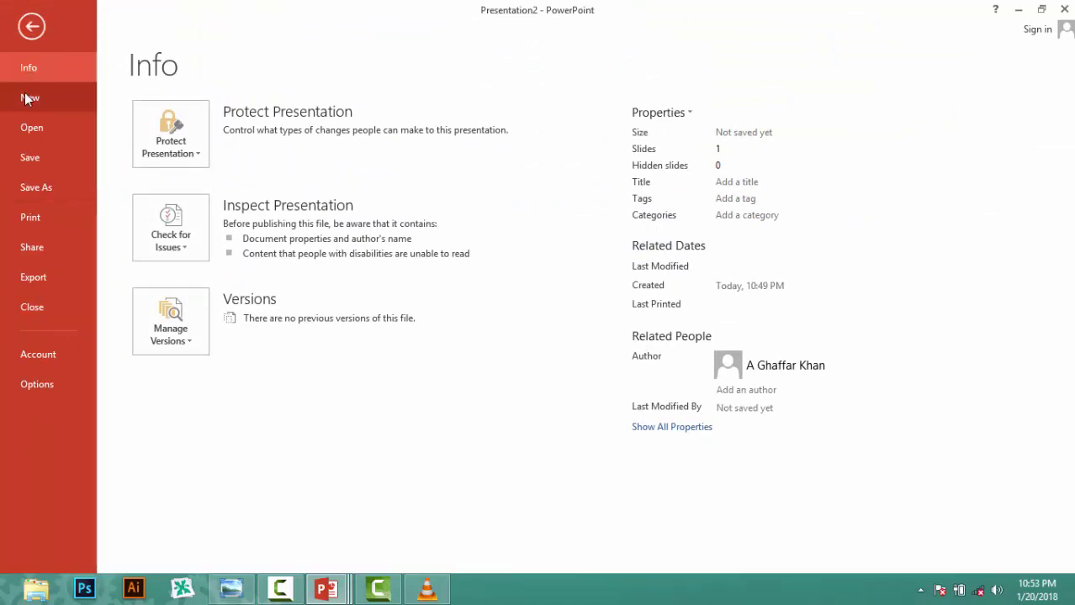
click(31, 27)
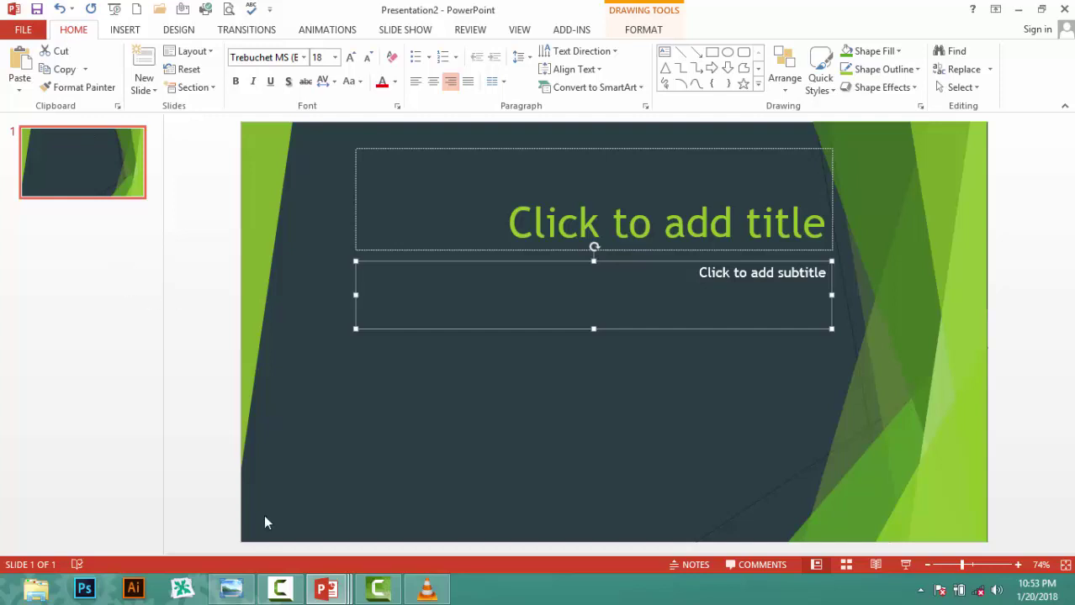
click(280, 588)
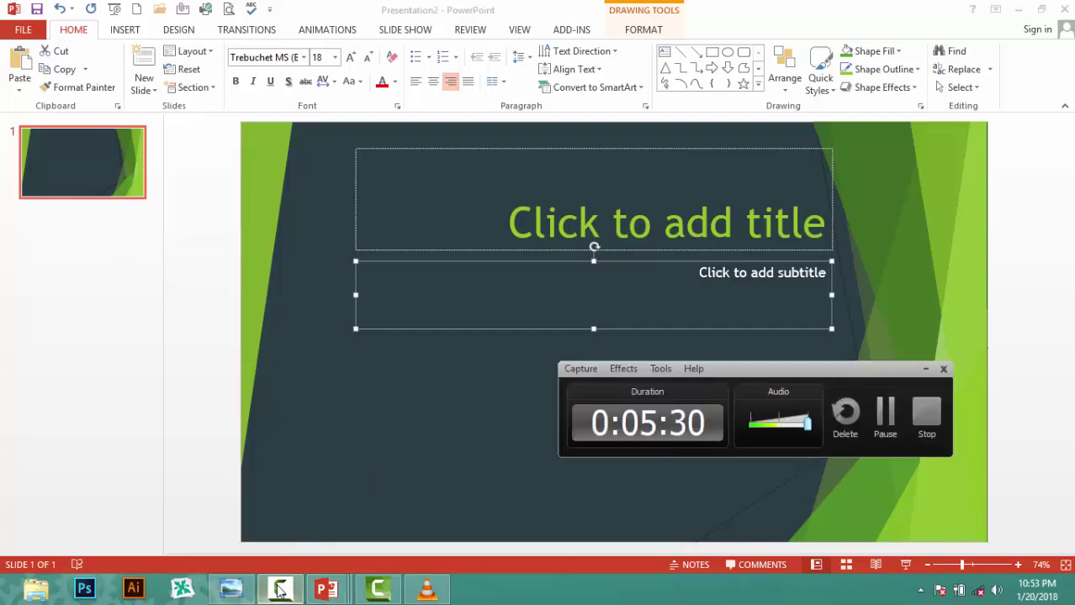
click(922, 370)
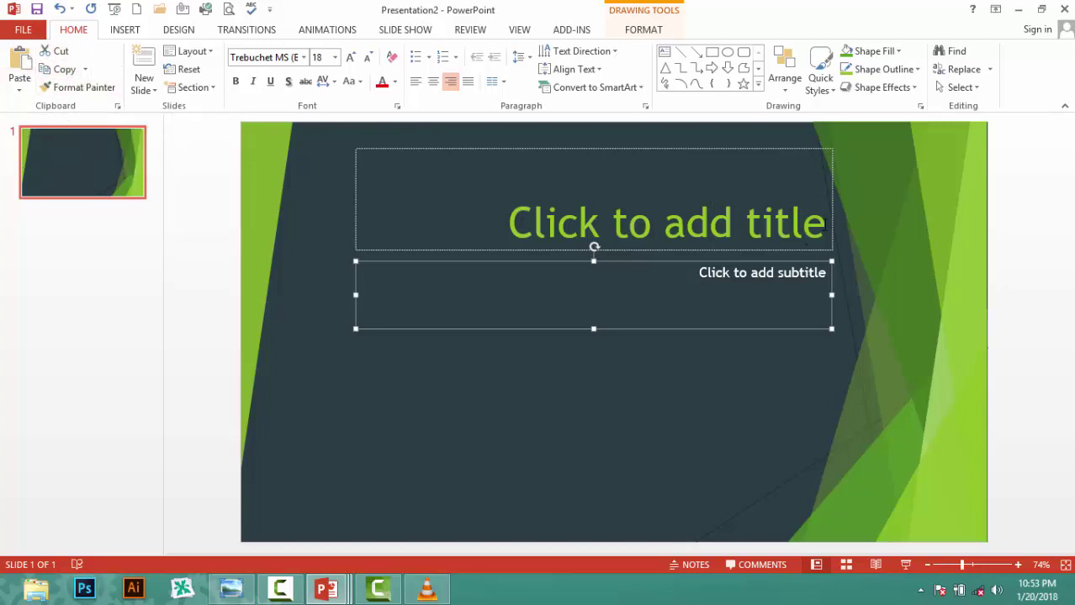
Type 'pakistan' into the title placeholder, correcting a typo, and select the word.
click(823, 223)
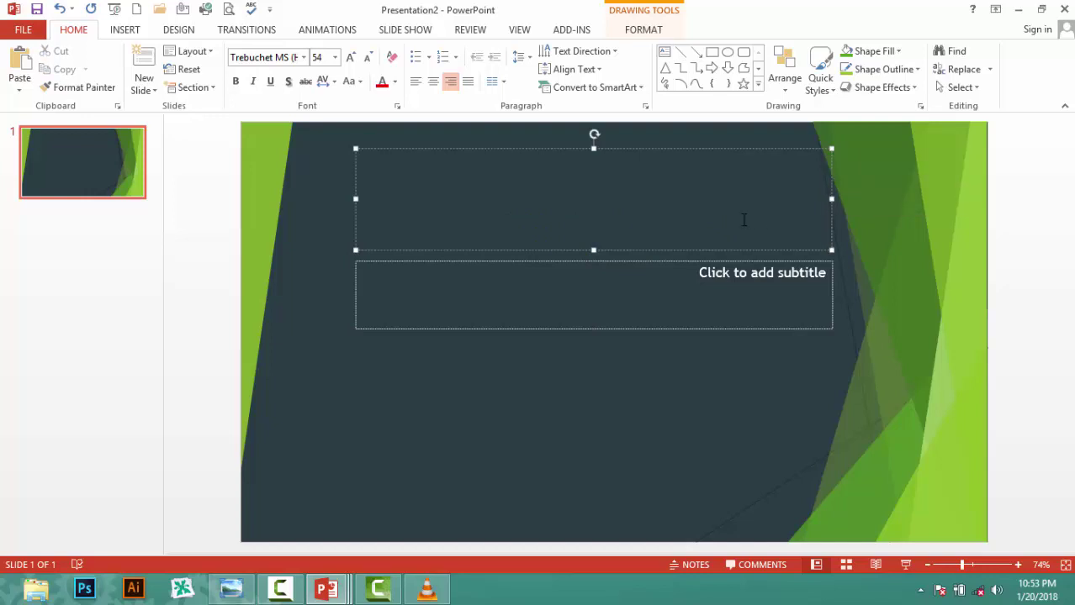
text(pak)
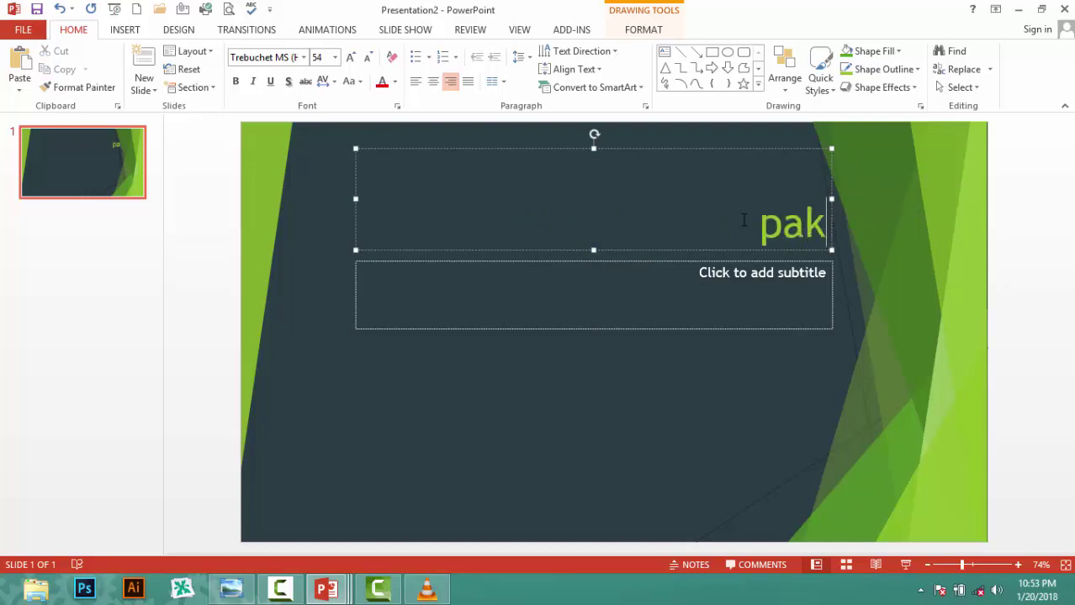
text(is)
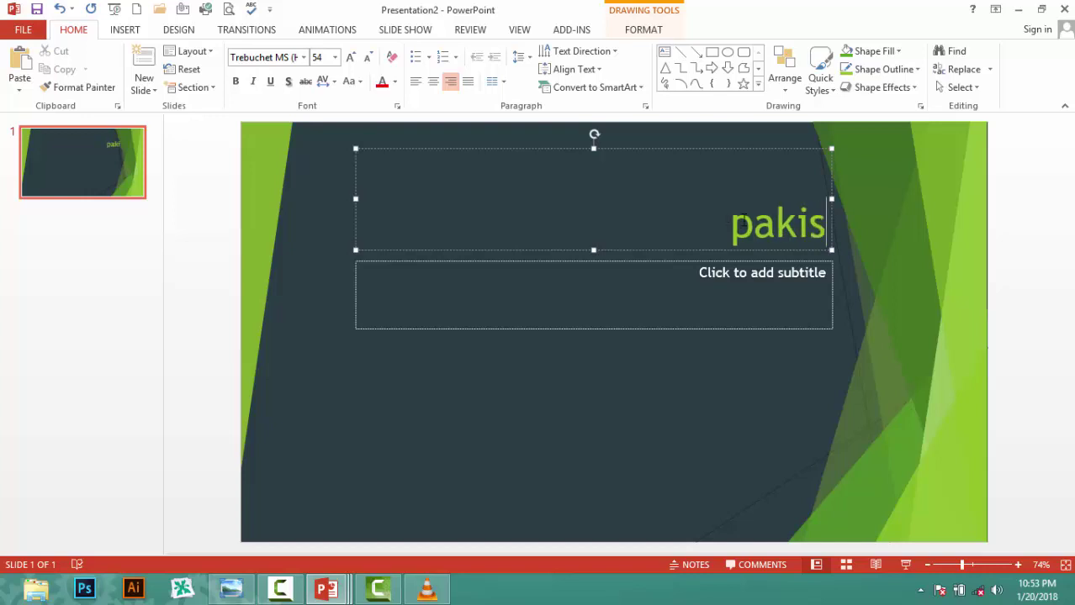
text(i)
key(BackSpace)
text(tan)
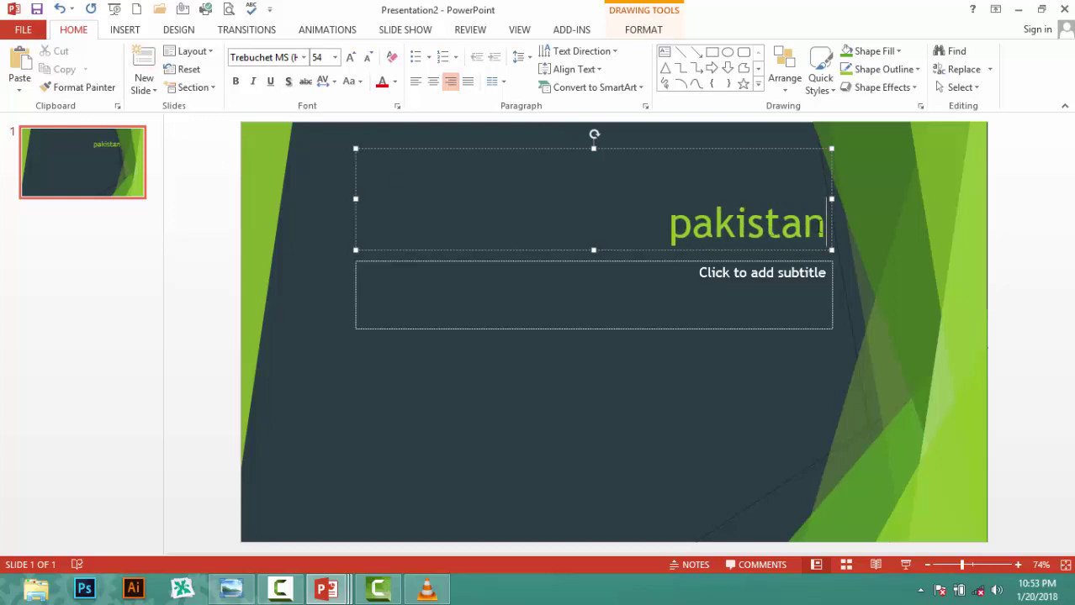
drag(826, 224, 703, 212)
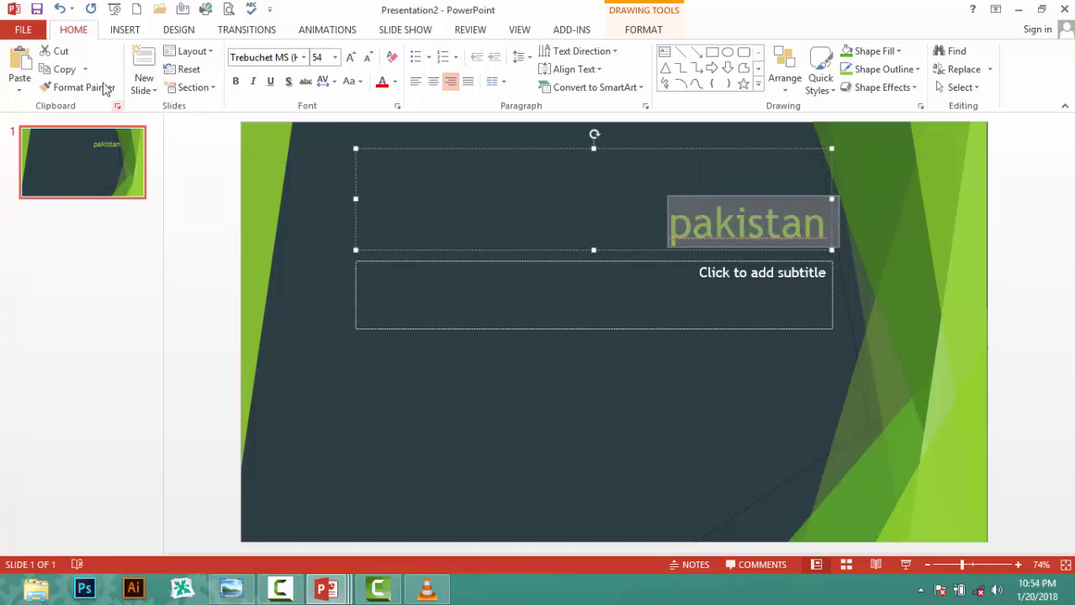
Cut 'pakistan' from the title and paste it into the subtitle placeholder.
click(61, 52)
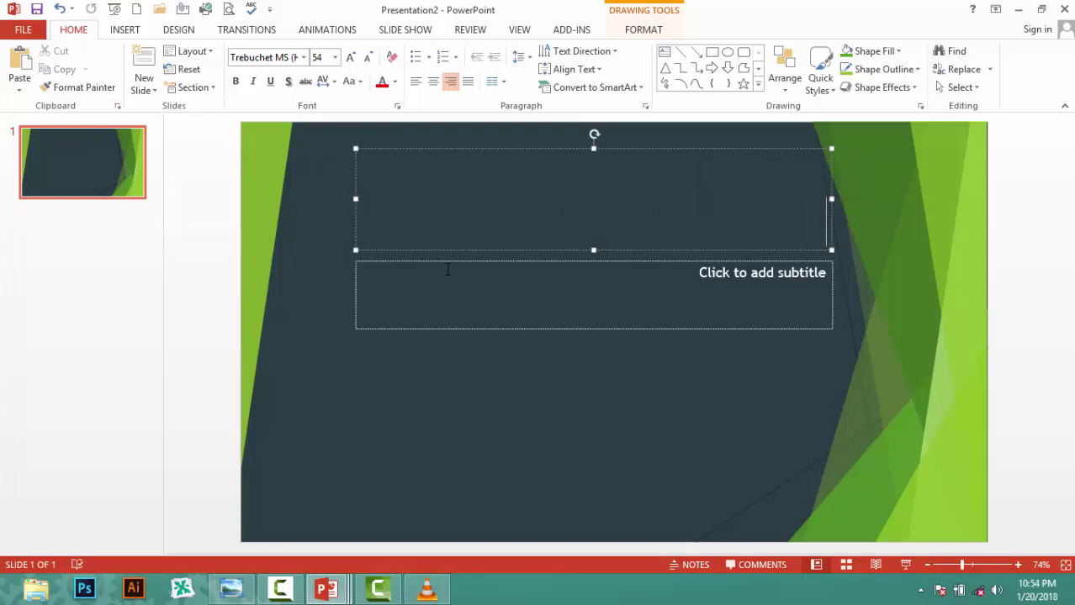
click(665, 286)
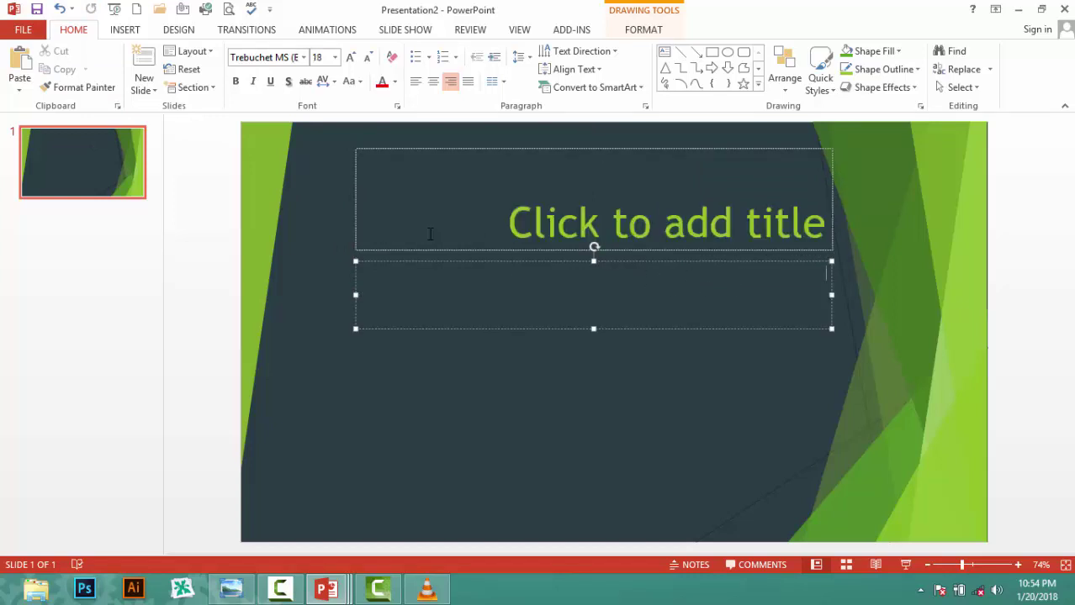
click(19, 67)
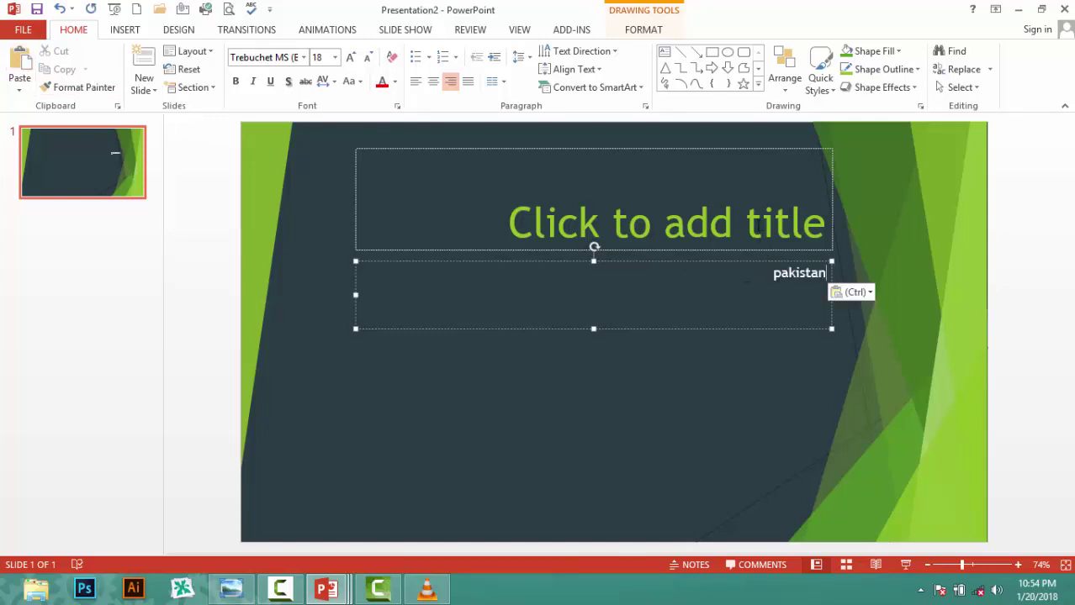
click(756, 229)
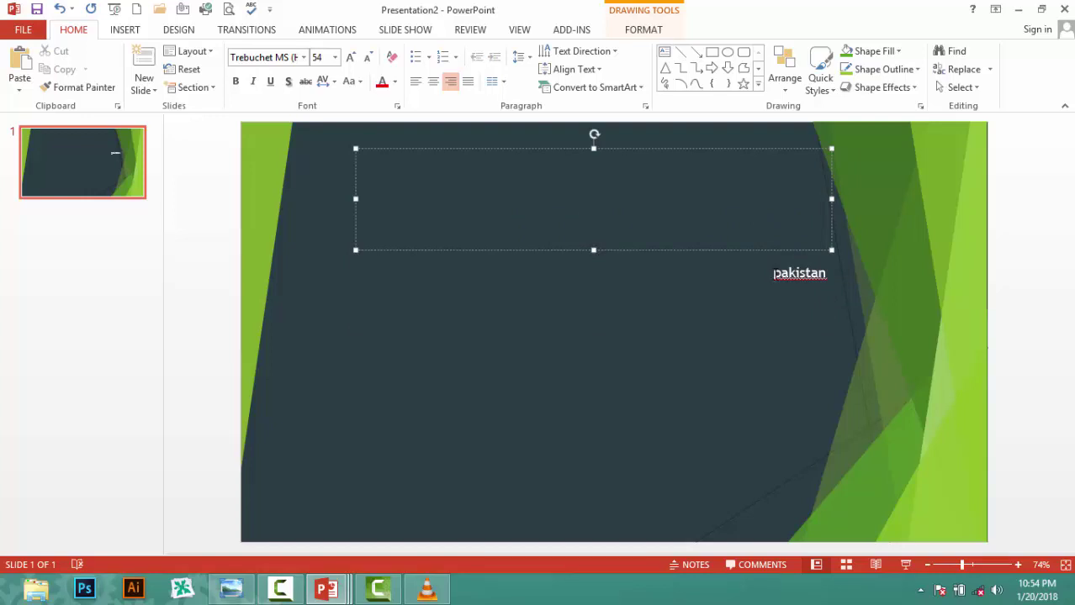
key(ctrl+v)
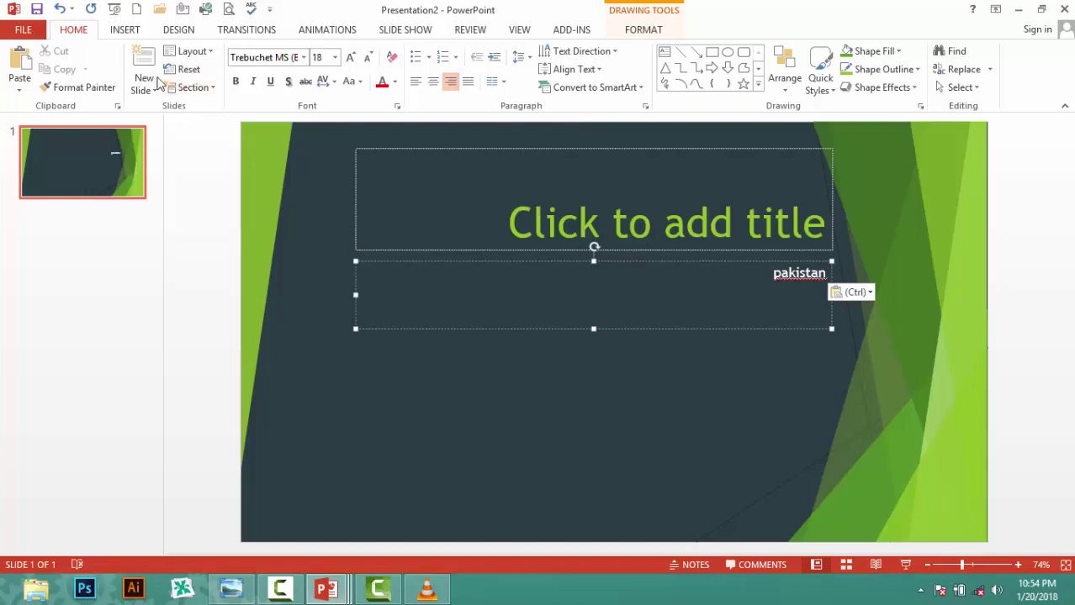
Copy 'pakistan' from the subtitle and paste it into the empty title placeholder.
drag(771, 274, 829, 274)
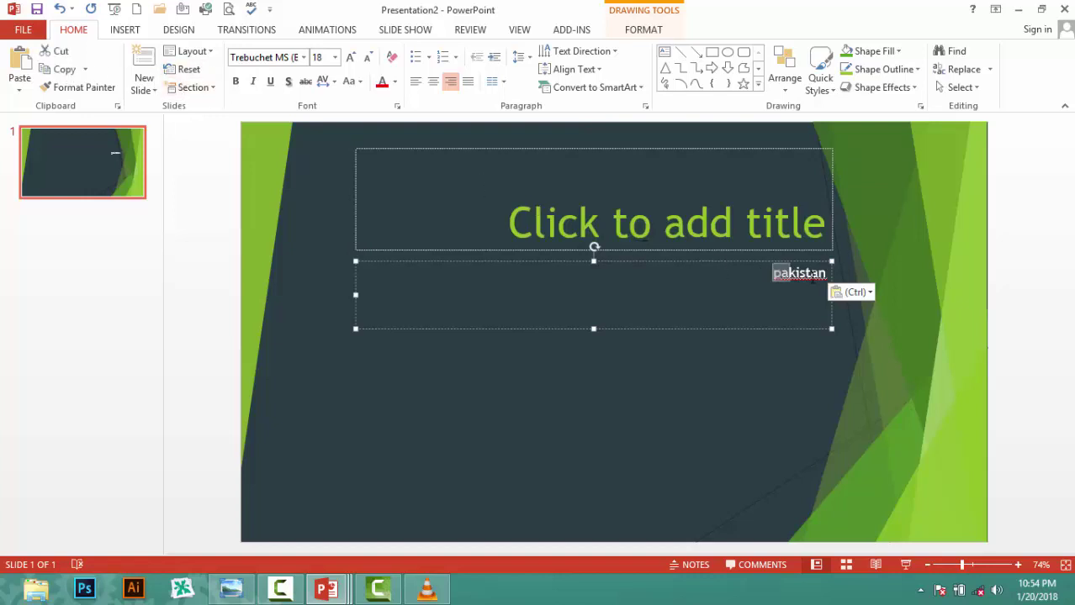
click(63, 69)
click(492, 231)
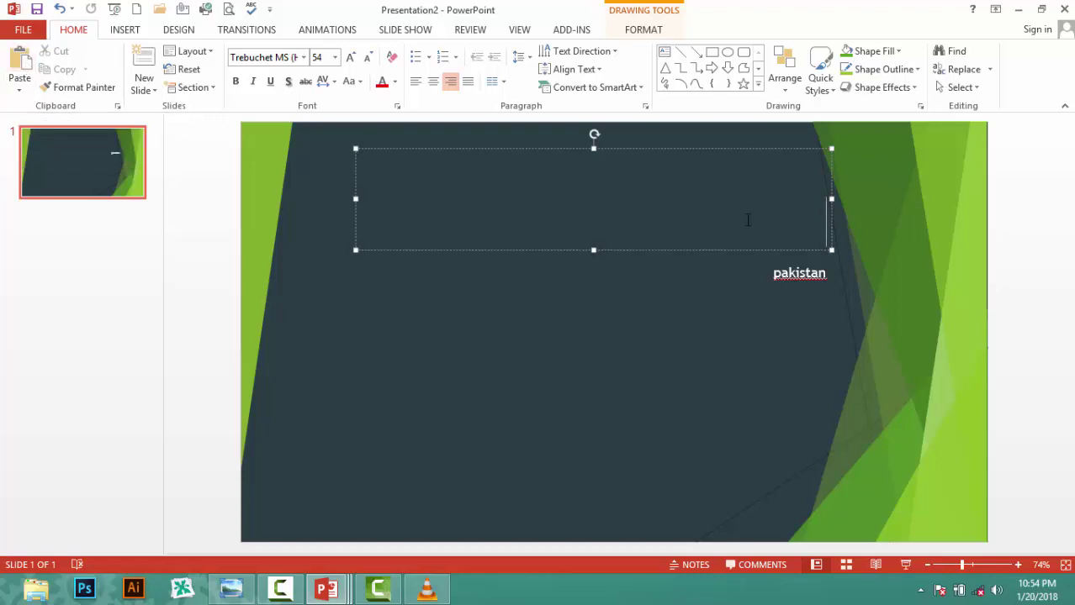
click(12, 70)
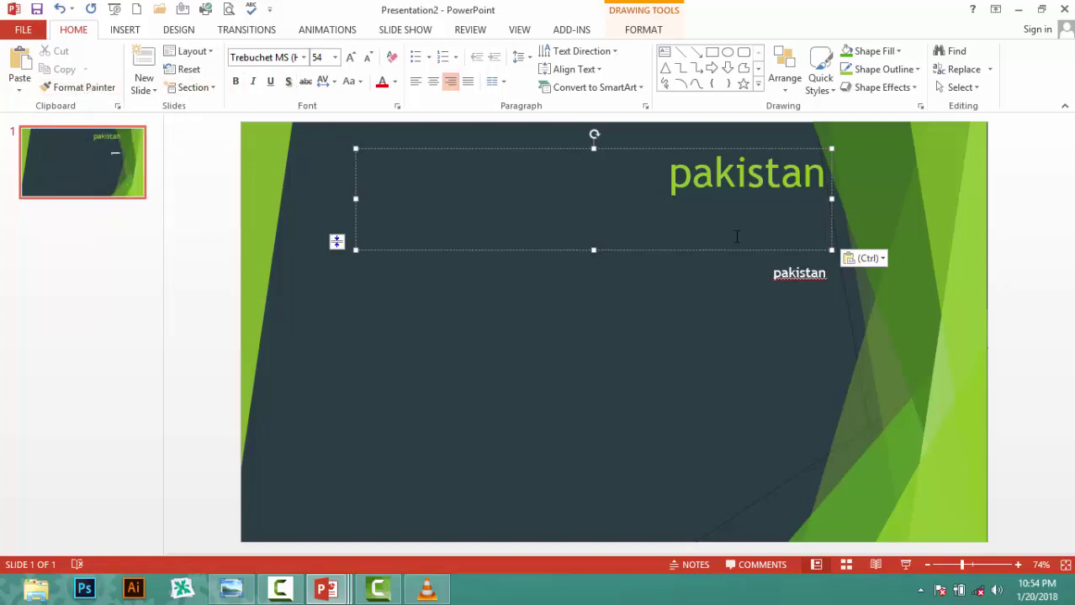
Set the title 'pakistan' in Adobe Gurmukhi and load its formatting into Format Painter.
drag(673, 191, 819, 173)
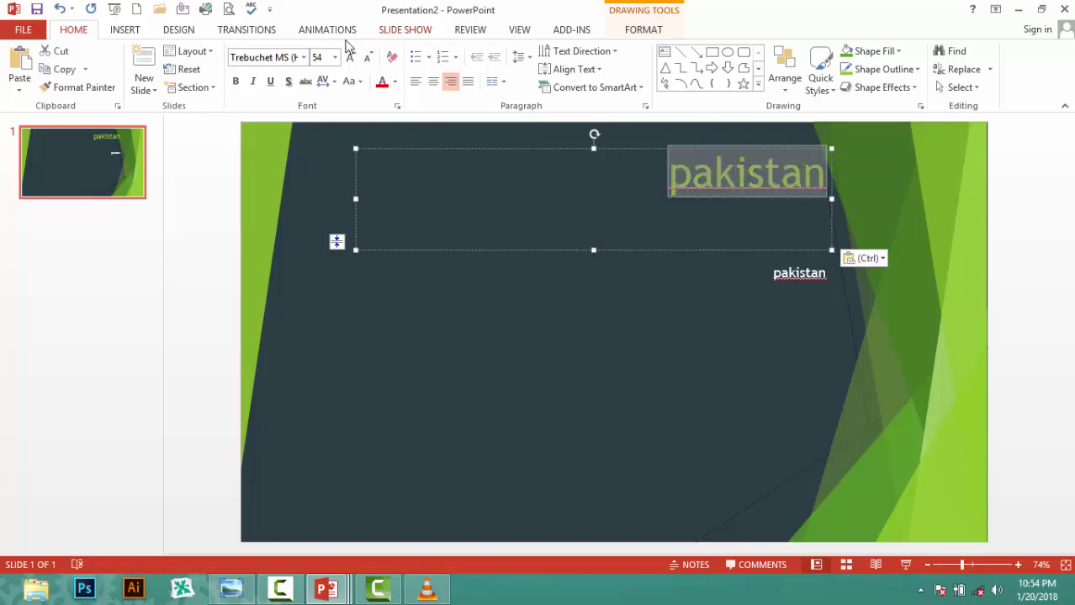
click(305, 56)
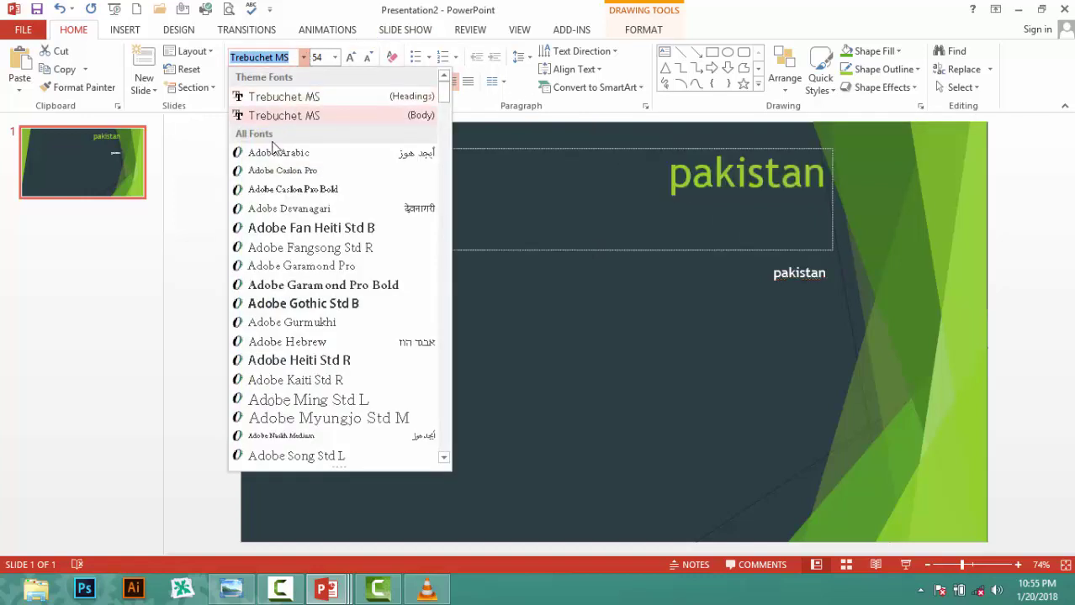
click(258, 323)
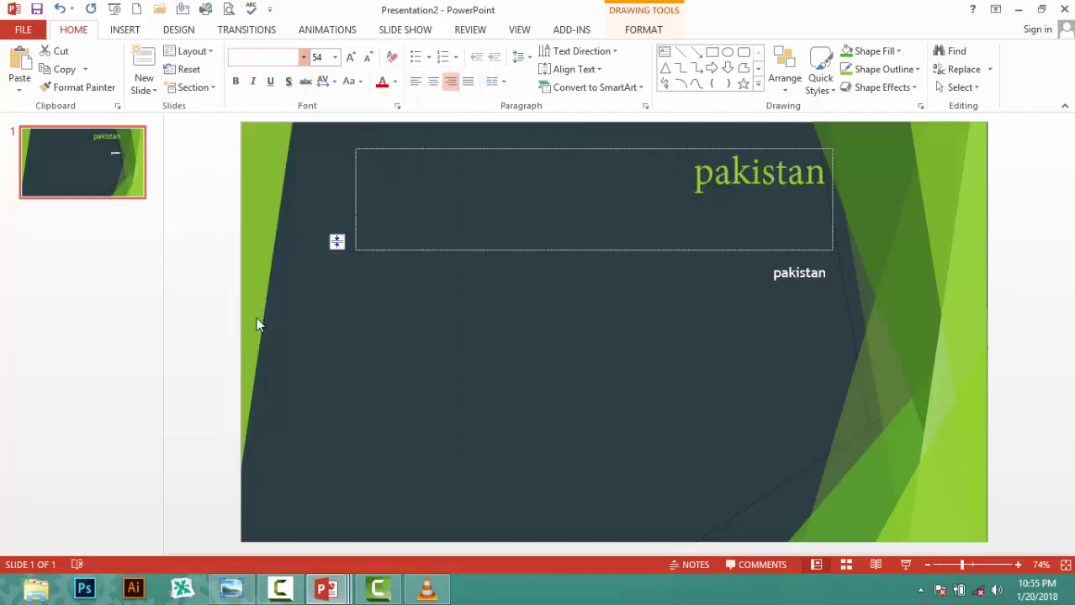
click(93, 89)
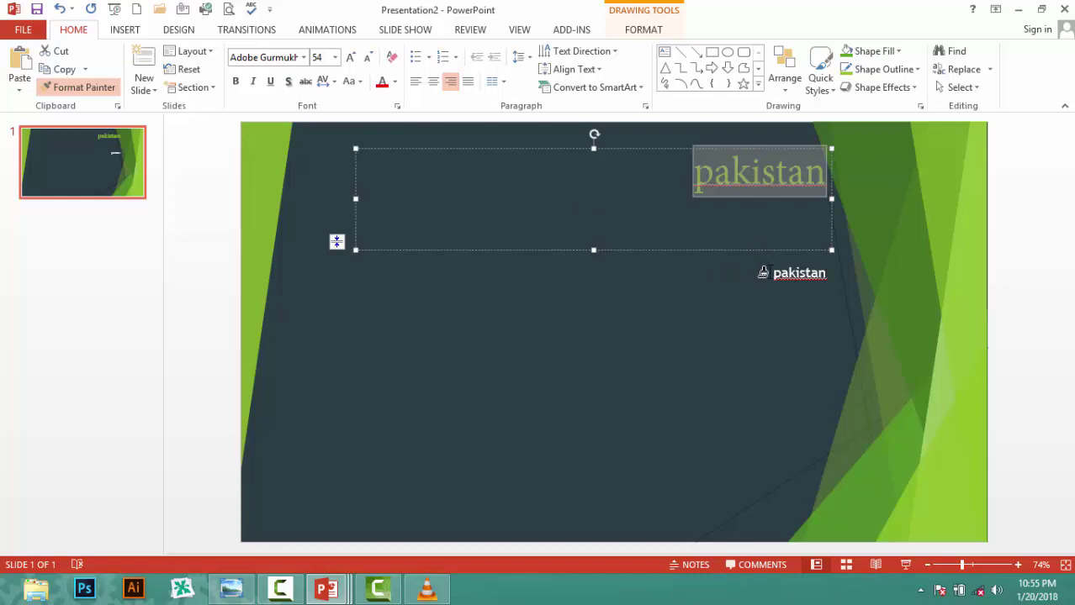
Paint the title's large green Adobe Gurmukhi formatting onto the subtitle 'pakistan', then deselect.
drag(762, 273, 825, 271)
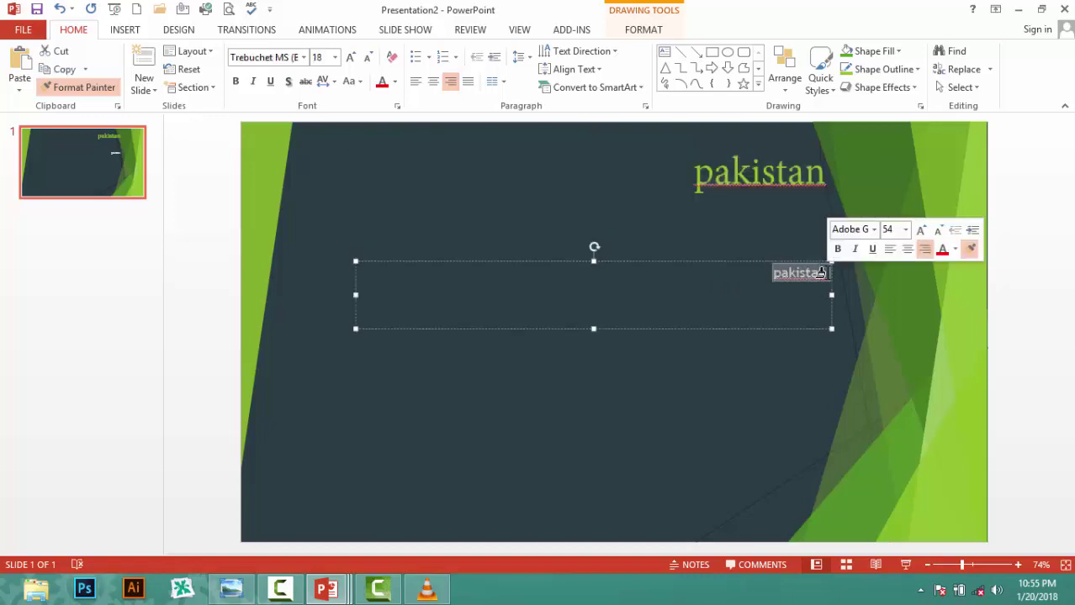
click(686, 385)
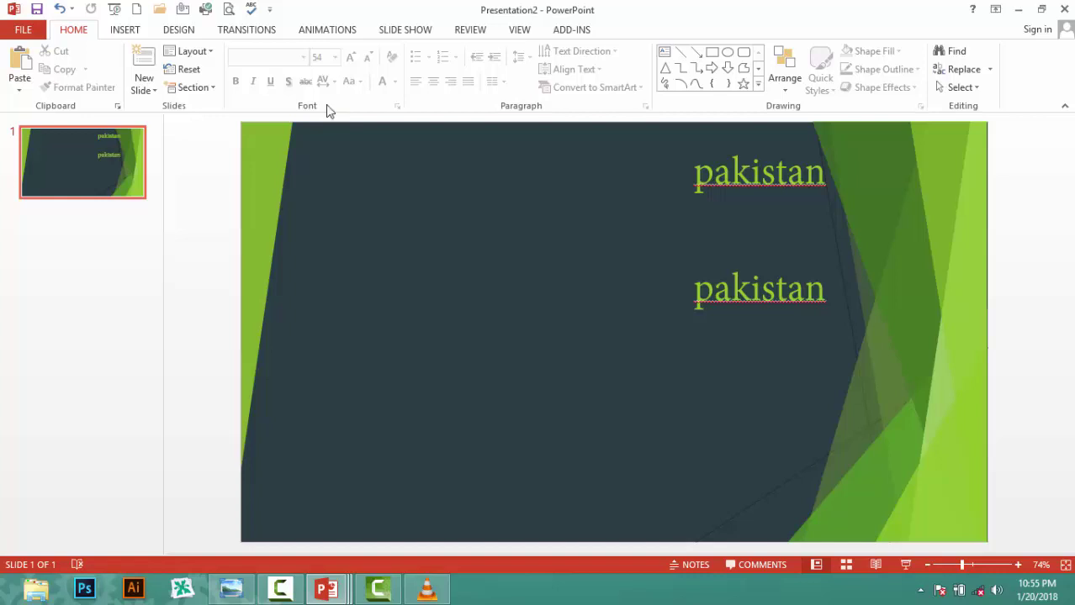
Minimize the Presentation2 and guide windows, finish Production Results, and minimize Camtasia Studio.
click(1023, 8)
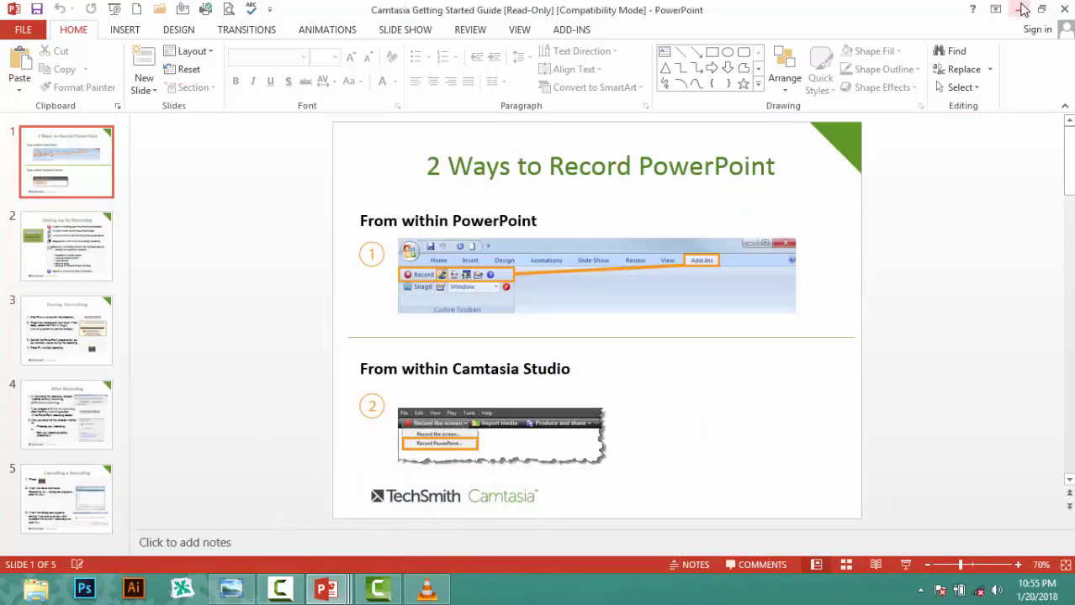
click(1023, 9)
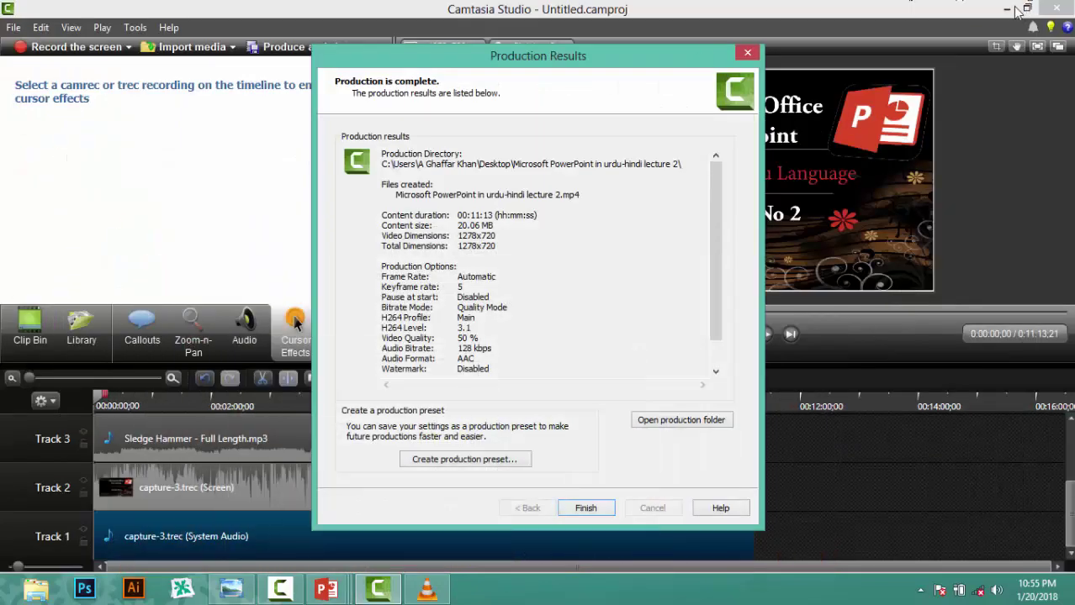
click(590, 508)
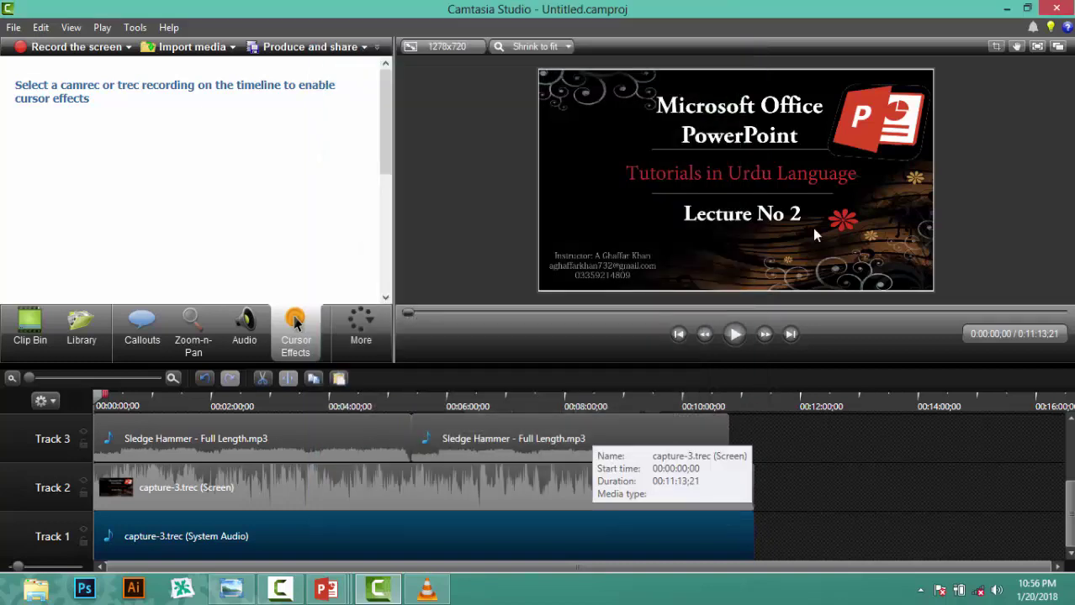
click(1006, 8)
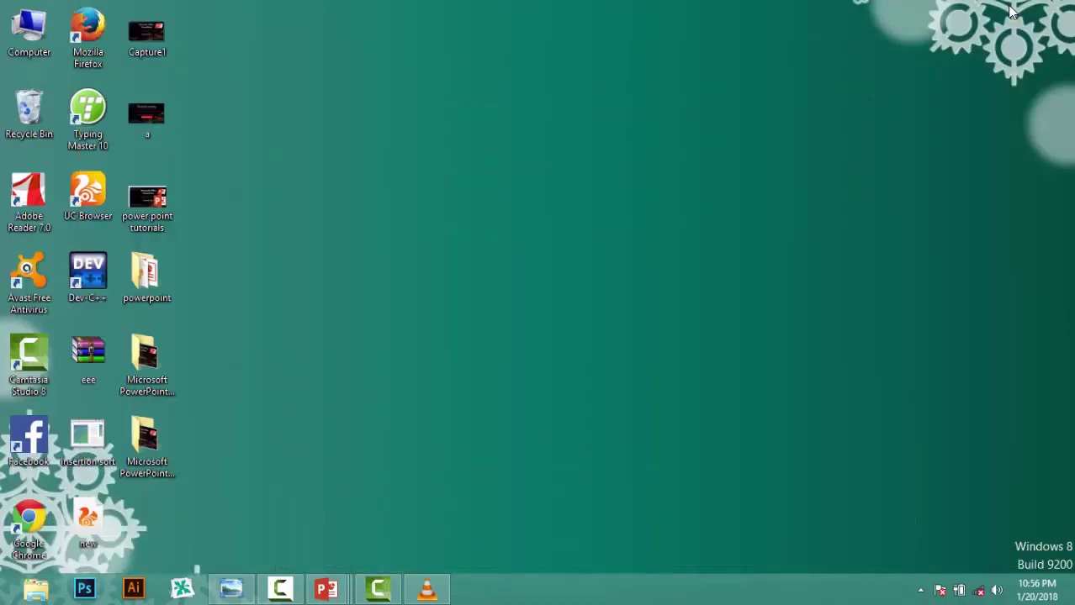
Open the power point tutorials presentation and play its 'Thanks for watching' slide full screen.
double_click(150, 213)
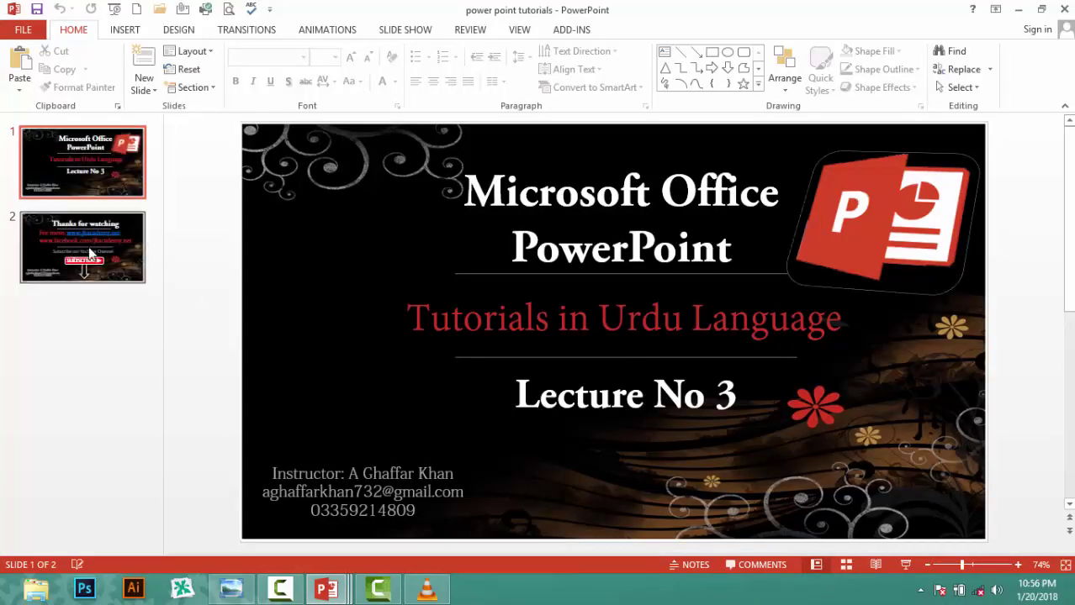
click(91, 252)
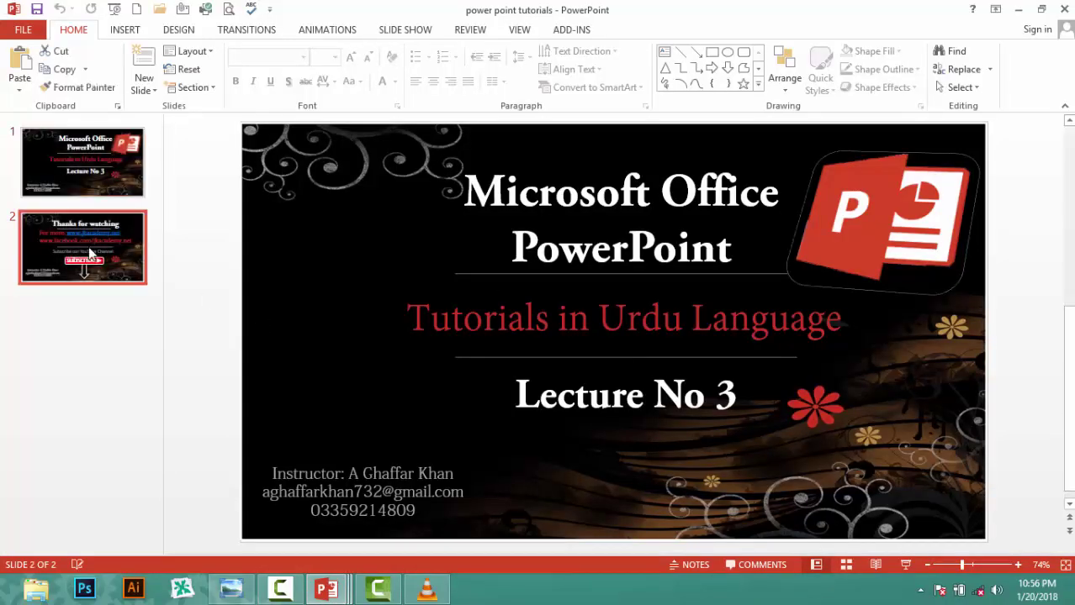
click(905, 564)
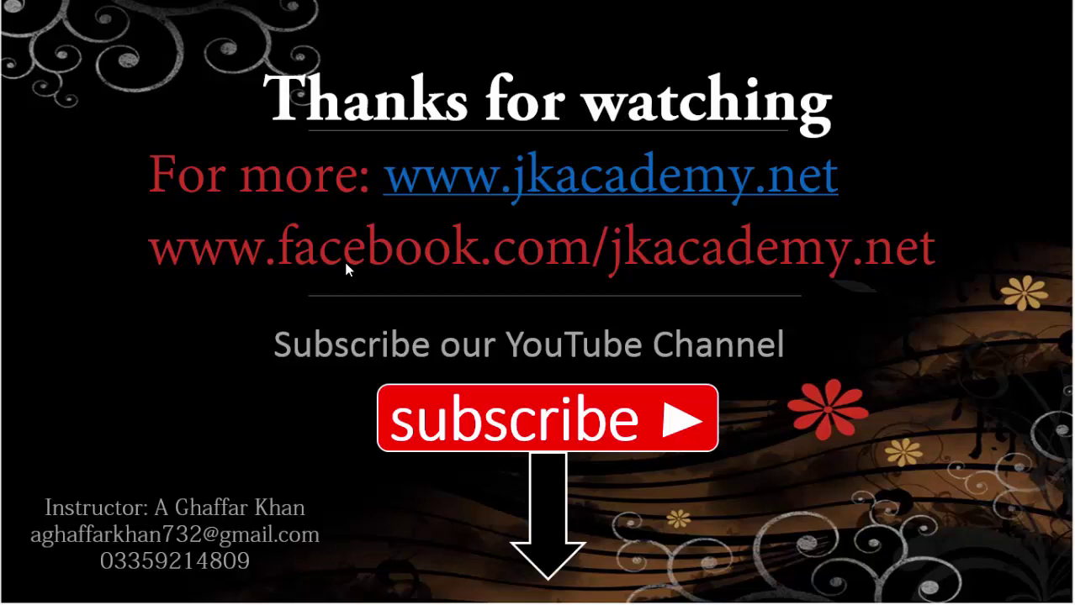
Alt+Tab across the open windows to the VLC lecture video.
key(alt+Tab)
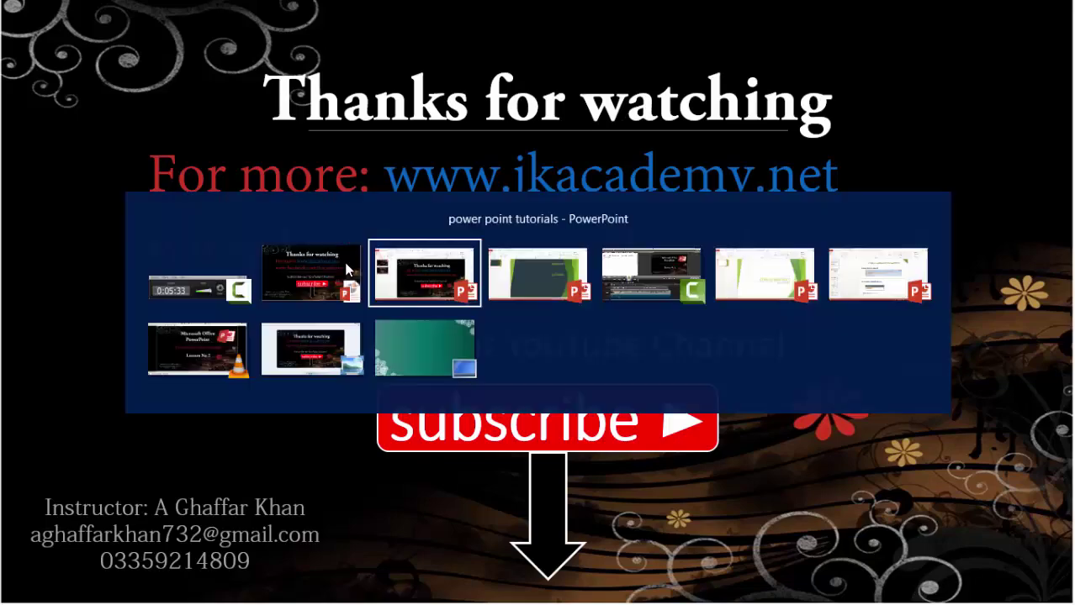
key(Tab)
key(Tab)
key(Tab)
key(Tab)
key(Tab)
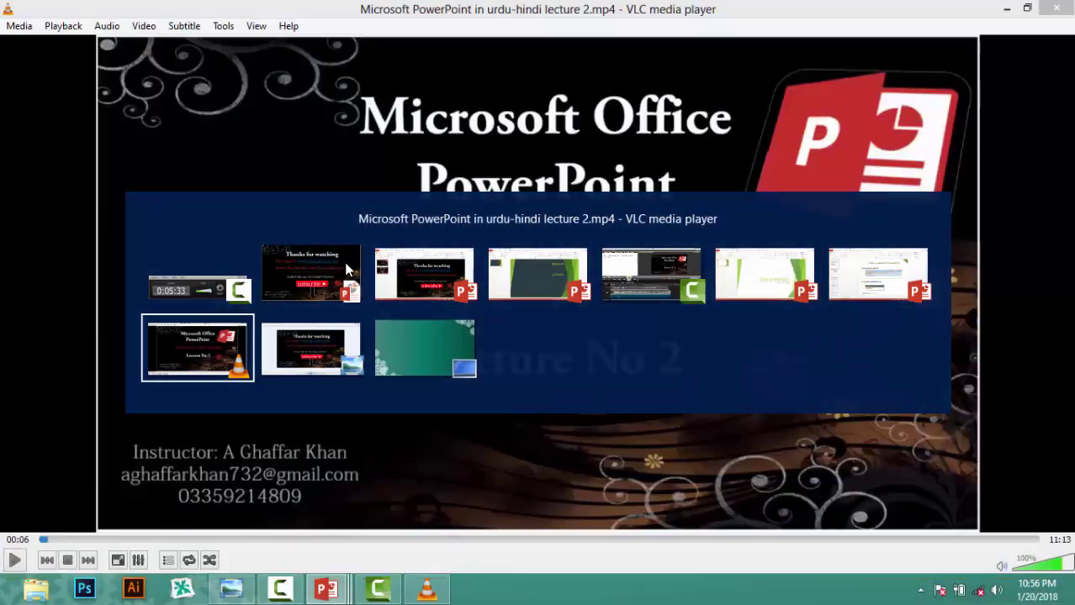
key(Tab)
key(Tab)
key(Tab)
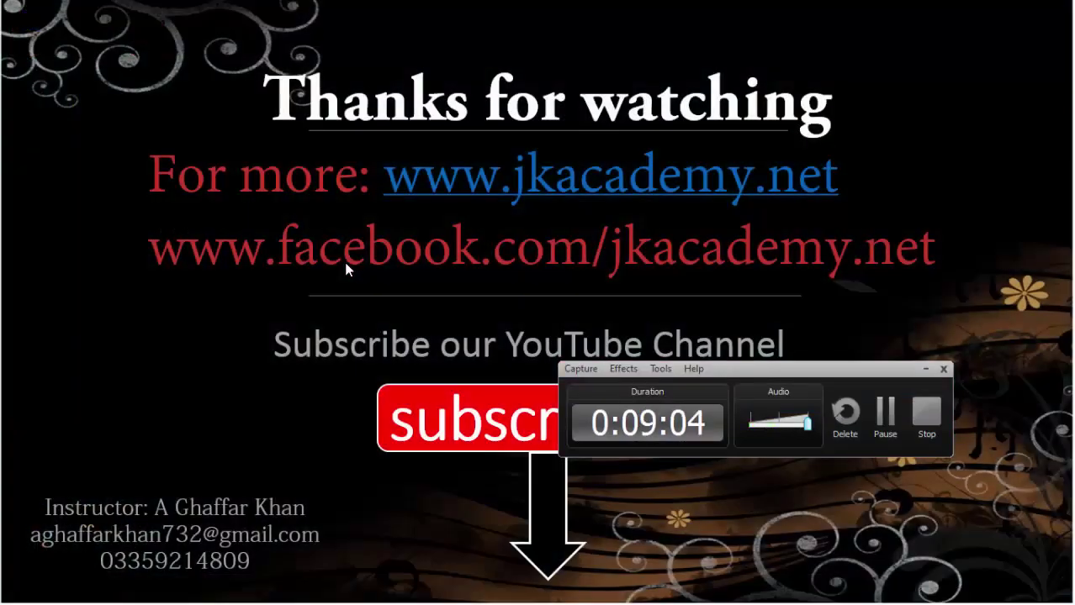